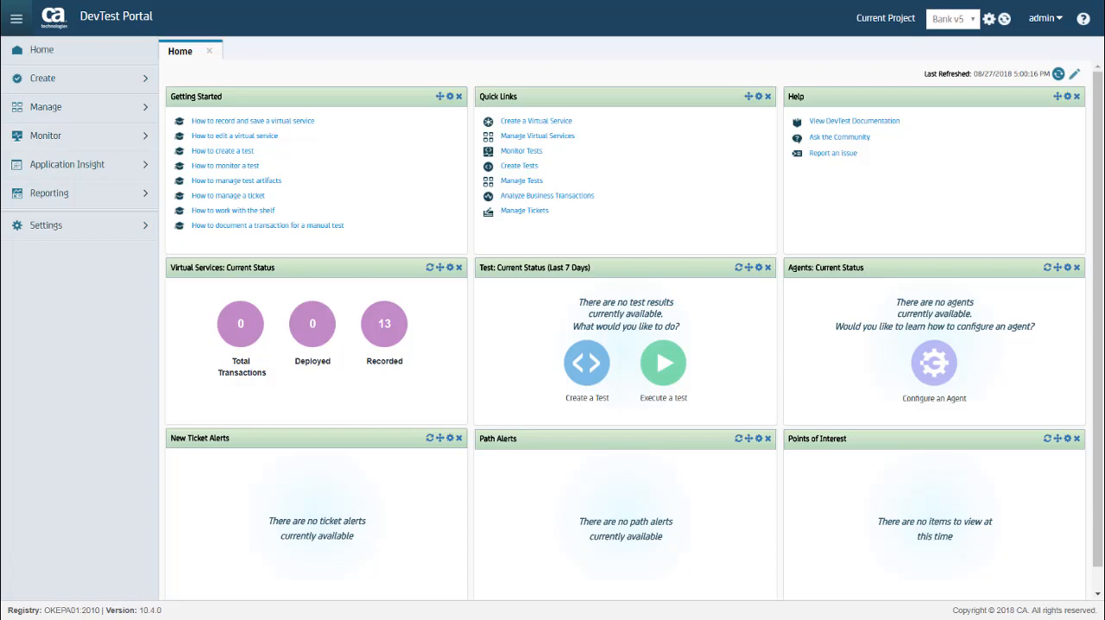
Open the DevTest documentation and search the product's pages for swagger.
{"action": "left_click", "coordinate": [887, 127]}
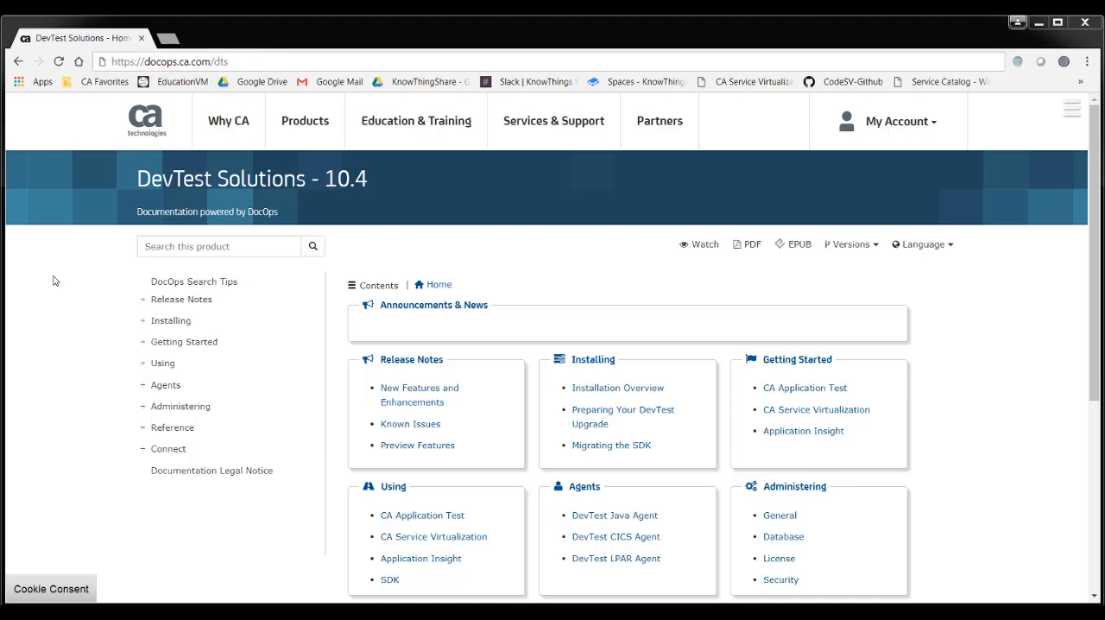
{"action": "left_click", "coordinate": [177, 241]}
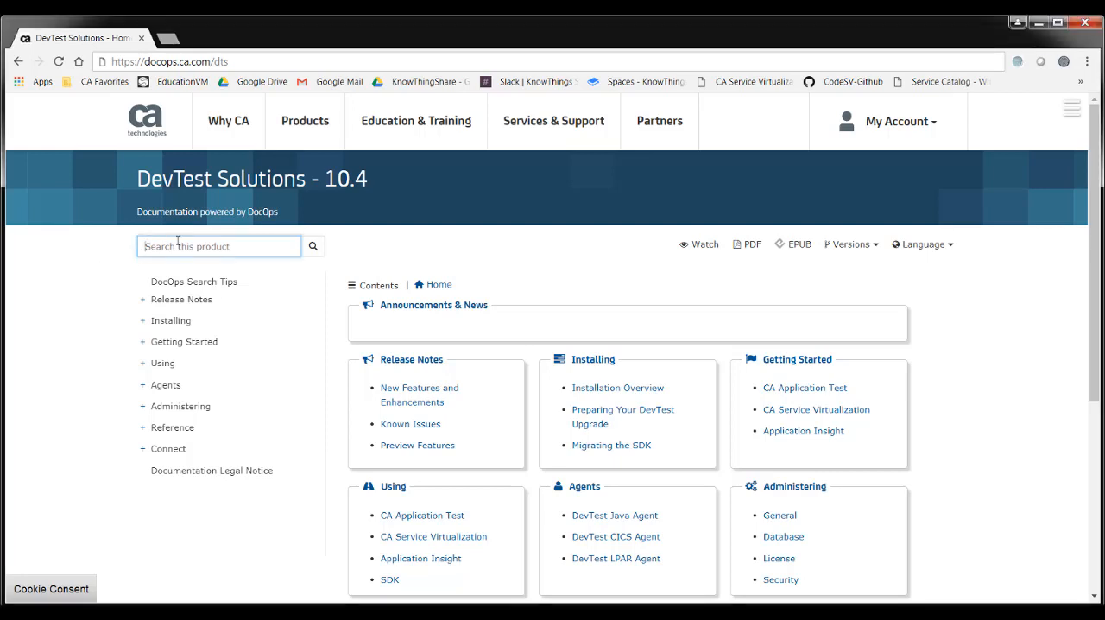
{"action": "type", "text": "swagger"}
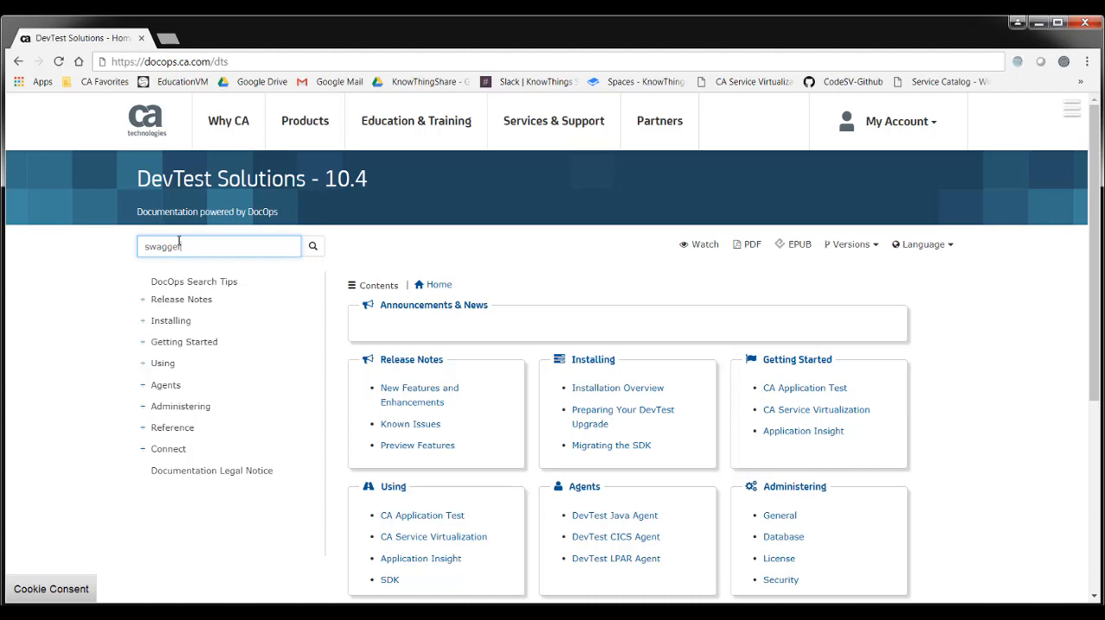
{"action": "key", "text": "Return"}
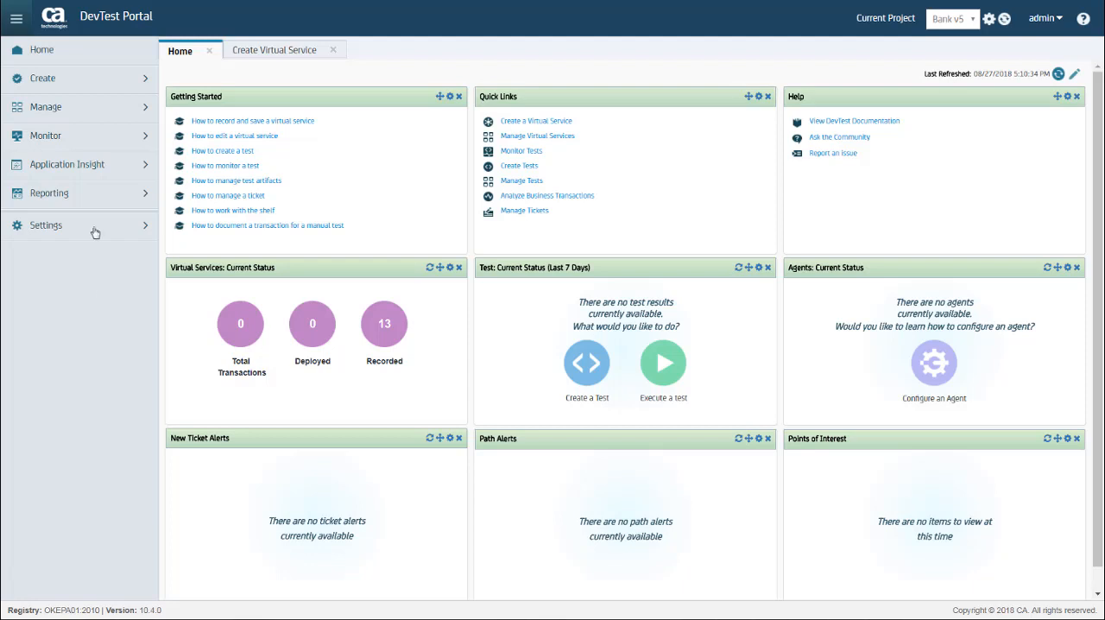
Start a new virtual service from a specification, with both the service name and the description set to cars.
{"action": "left_click", "coordinate": [108, 90]}
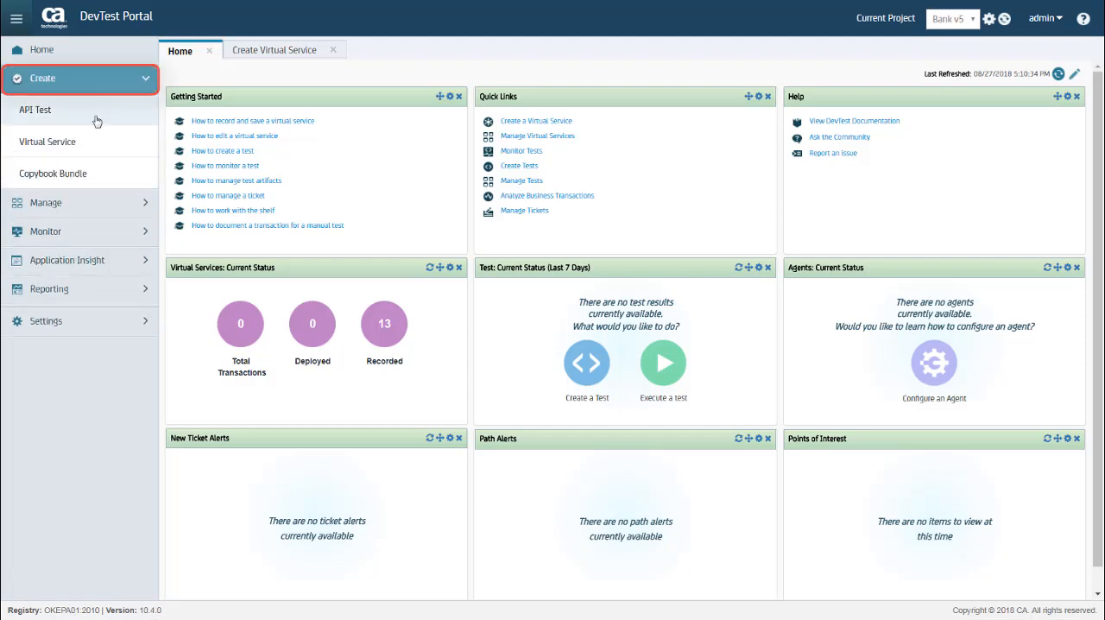
{"action": "left_click", "coordinate": [76, 152]}
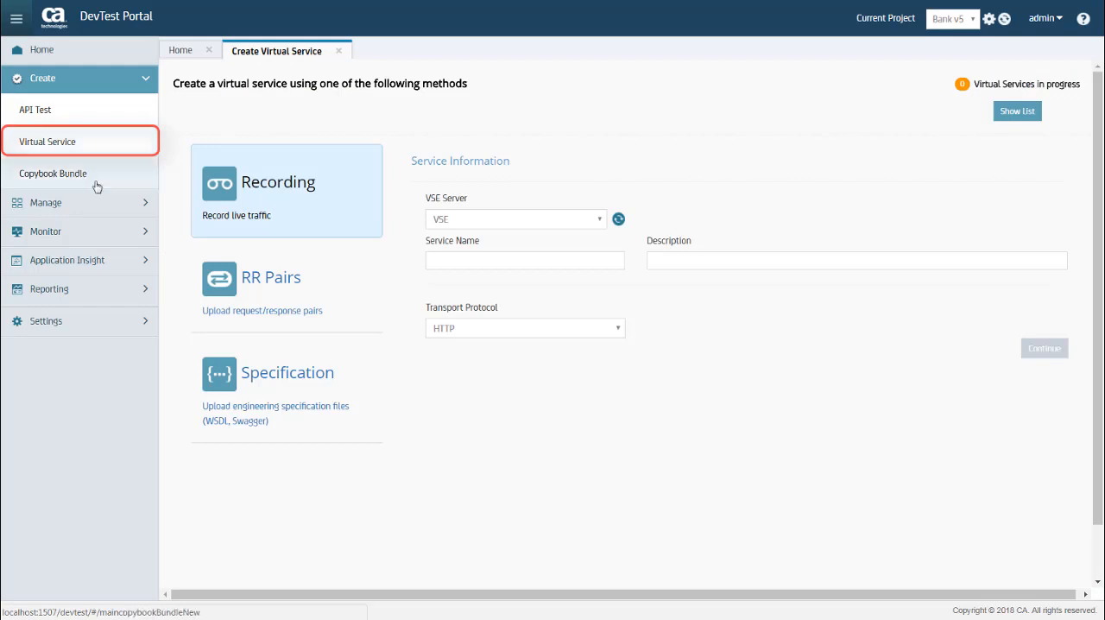
{"action": "left_click", "coordinate": [223, 374]}
{"action": "left_click", "coordinate": [491, 262]}
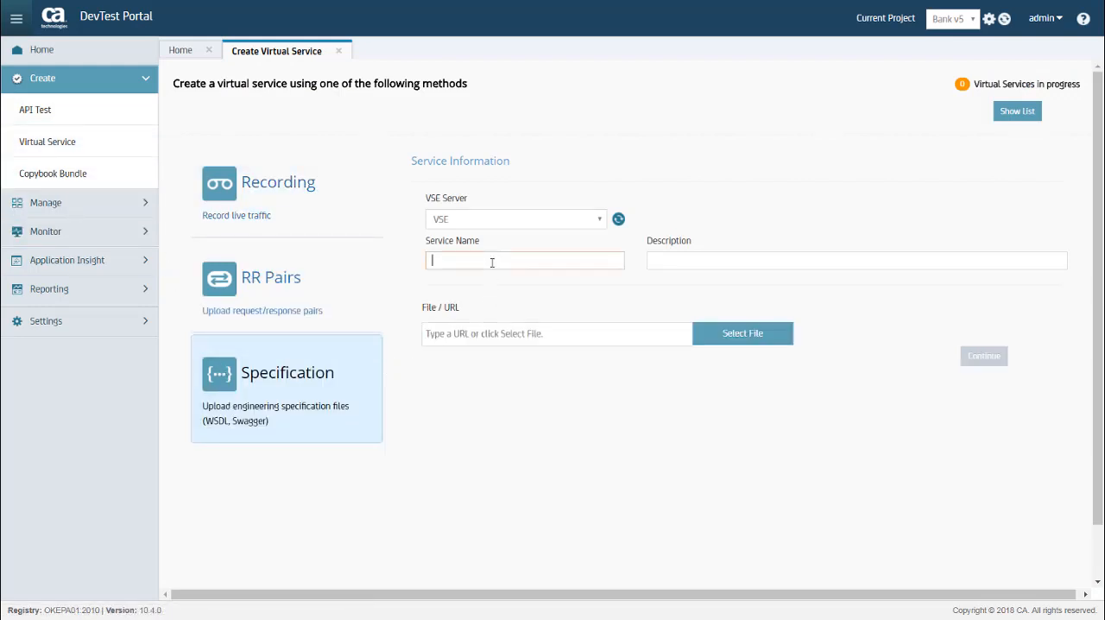
{"action": "type", "text": "cars"}
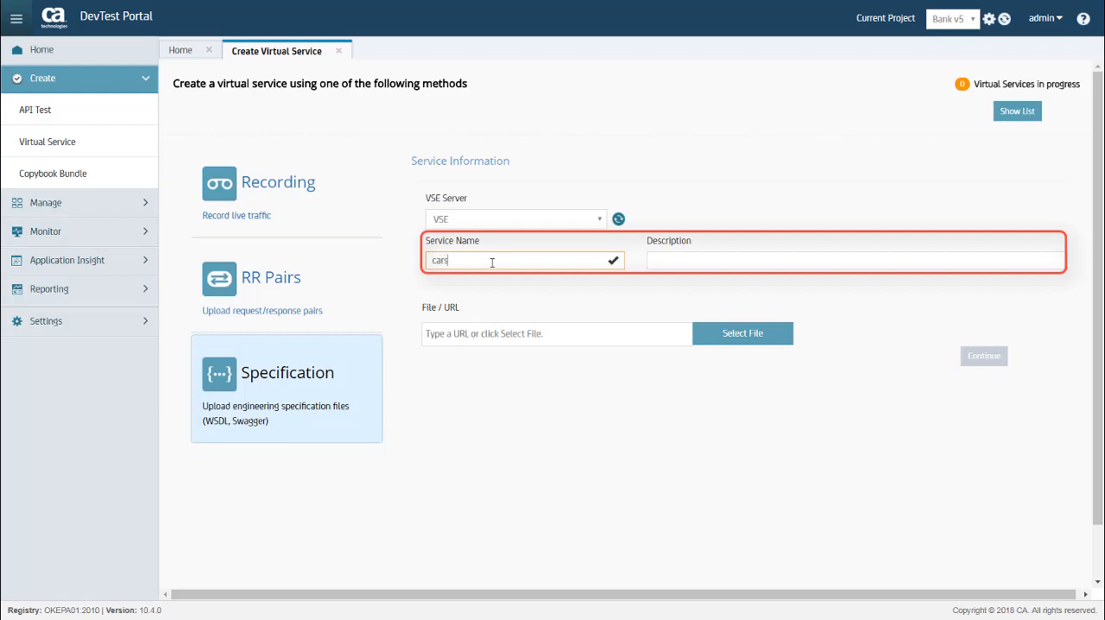
{"action": "key", "text": "Tab"}
{"action": "type", "text": "c"}
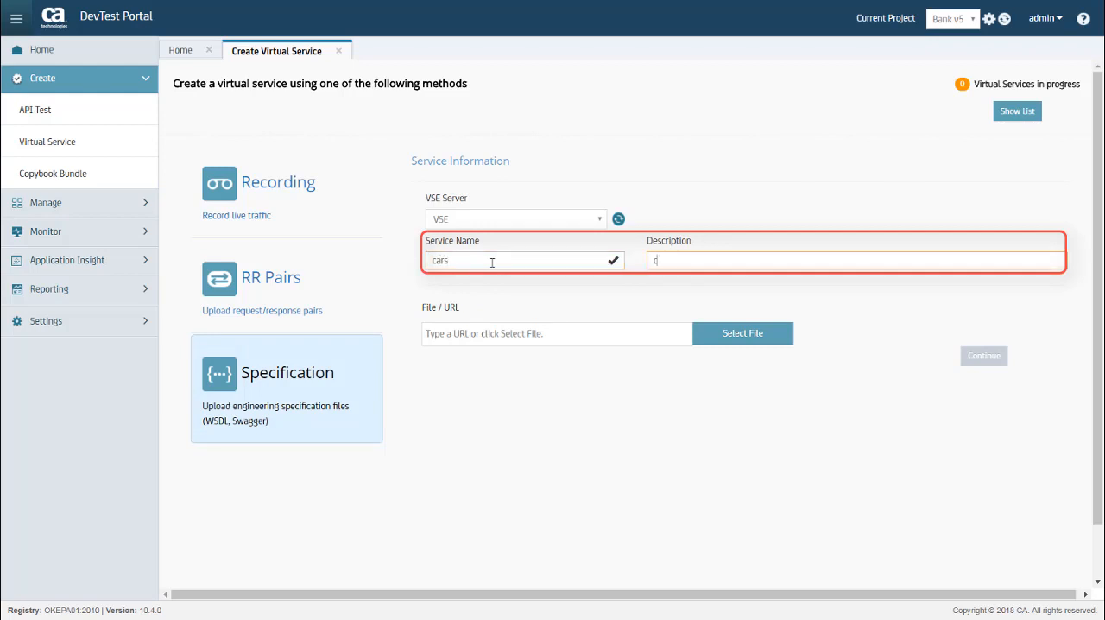
{"action": "type", "text": "ars"}
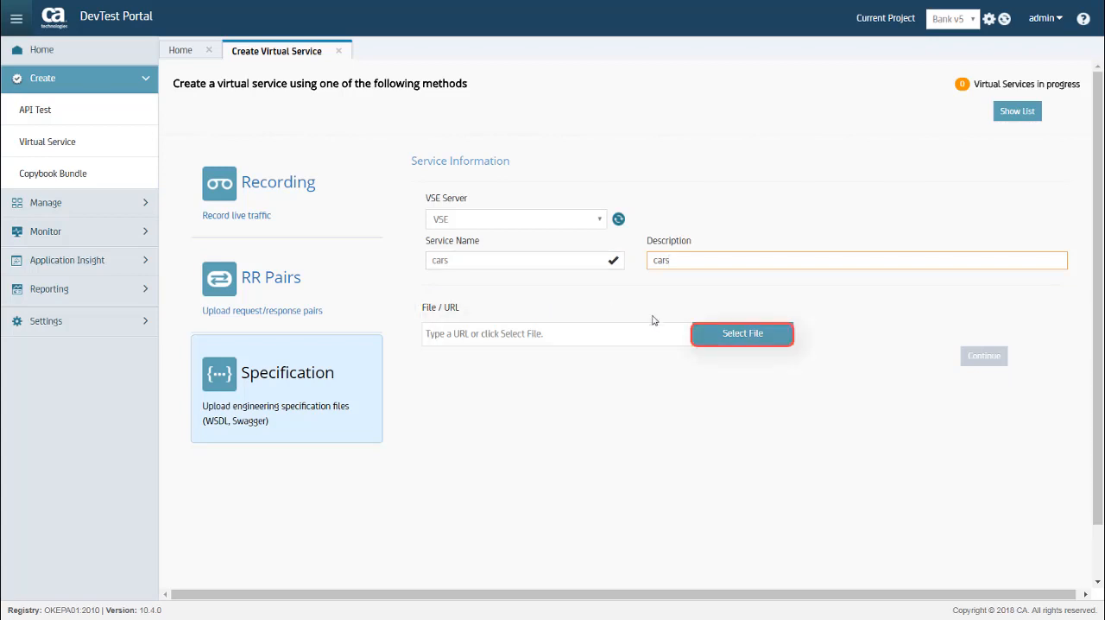
Load cars-inventory-swagger.json as the service's specification file and continue to its connection and resource configuration.
{"action": "left_click", "coordinate": [715, 338]}
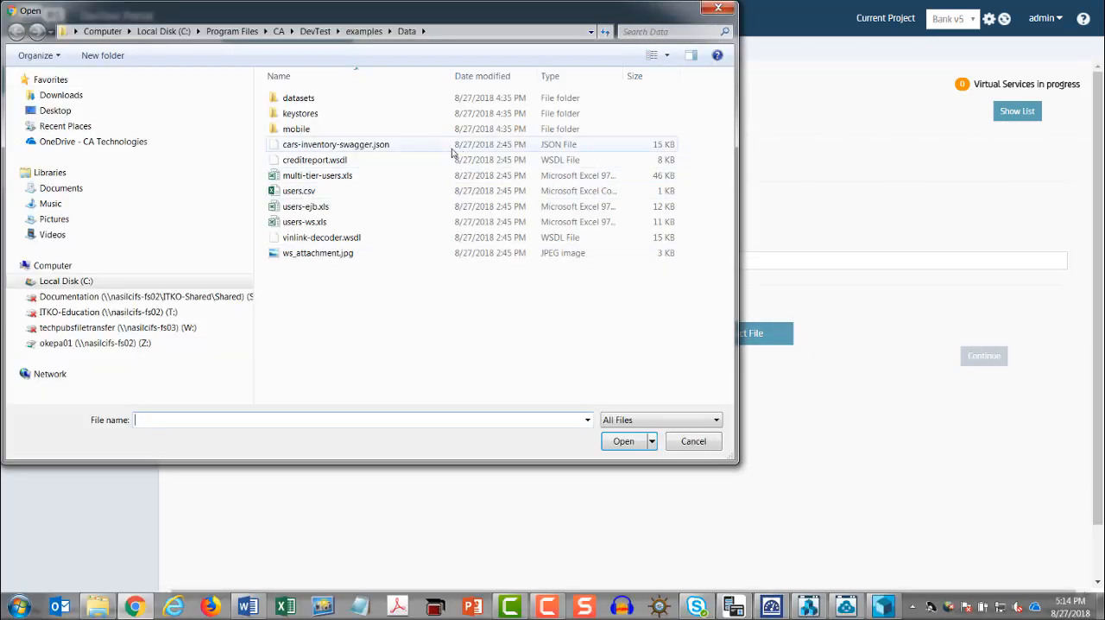
{"action": "left_click", "coordinate": [391, 151]}
{"action": "left_click", "coordinate": [624, 441]}
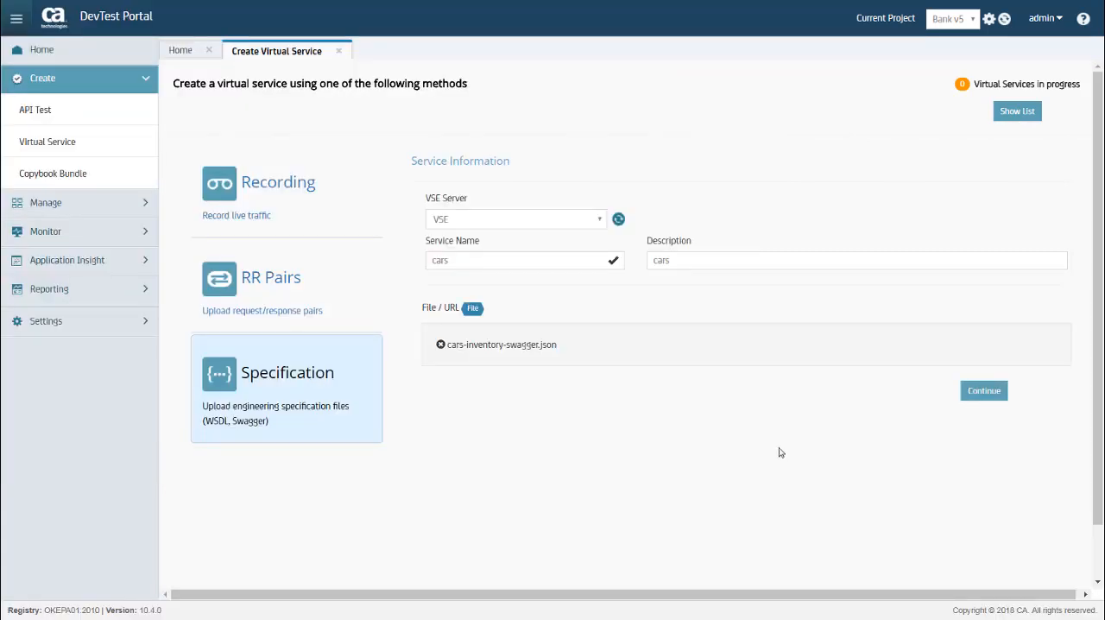
{"action": "left_click", "coordinate": [984, 392]}
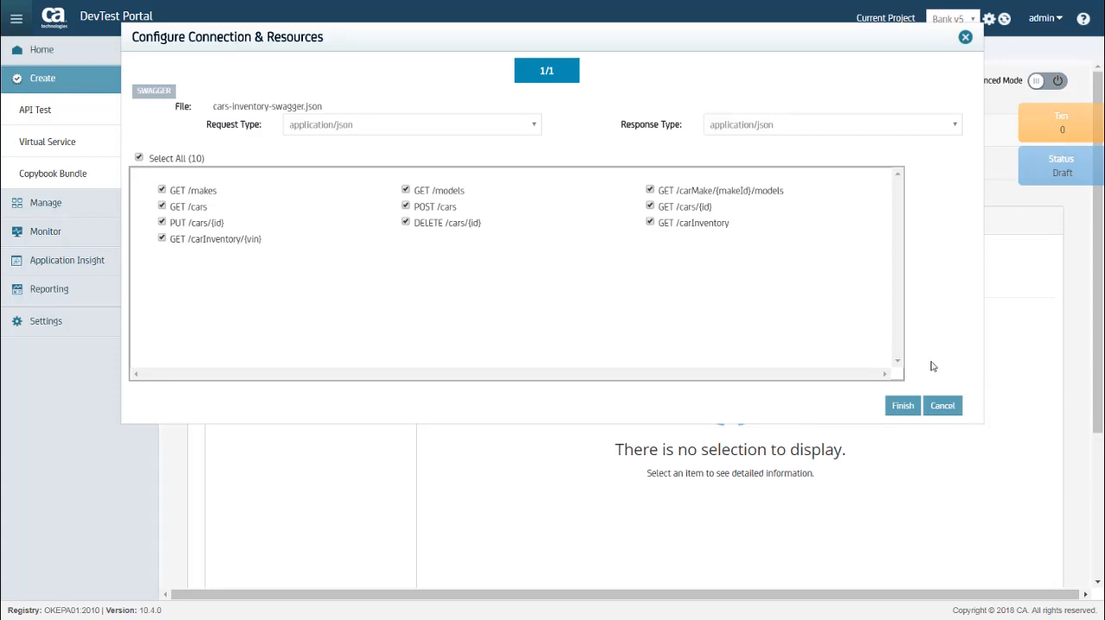
Exclude GET /carInventory, GET /cars/{id} and GET /carMake/{makeId}/models from the resources and finish the resource configuration.
{"action": "left_click", "coordinate": [650, 222]}
{"action": "left_click", "coordinate": [650, 206]}
{"action": "left_click", "coordinate": [650, 191]}
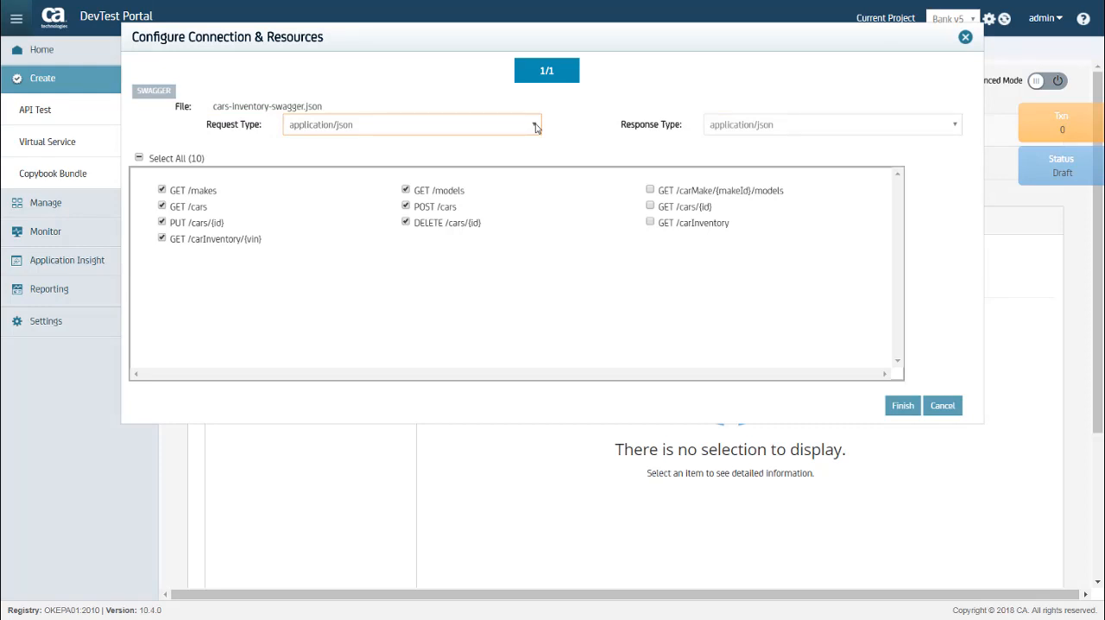
{"action": "left_click", "coordinate": [902, 406]}
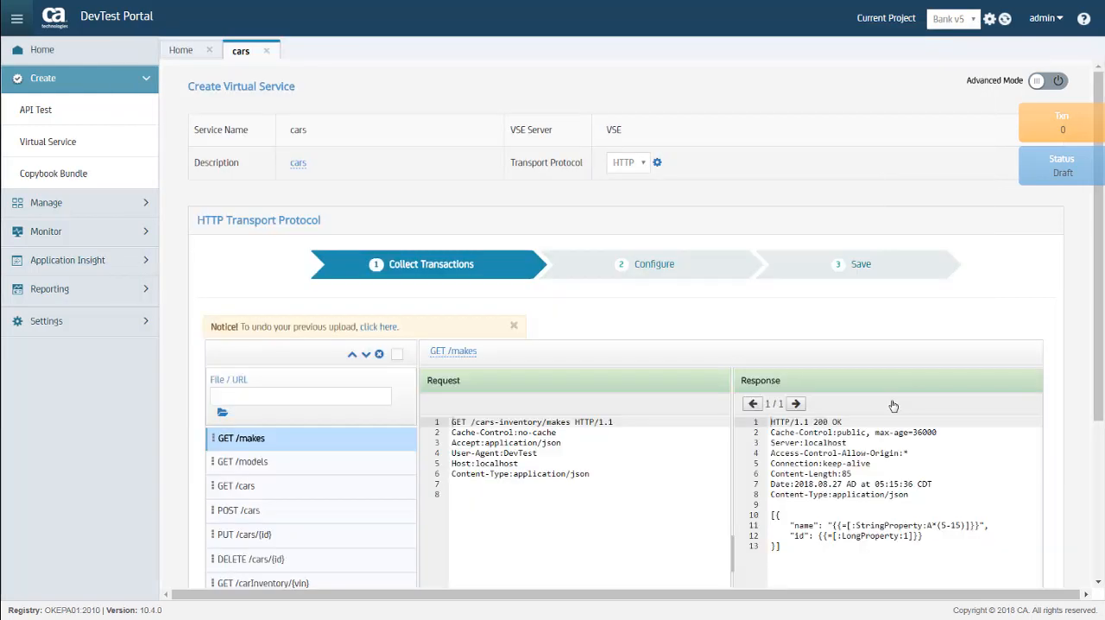
Review the transactions generated from the Swagger file and proceed to the data protocol configuration.
{"action": "scroll", "coordinate": [894, 406], "scroll_direction": "down", "scroll_amount": 1}
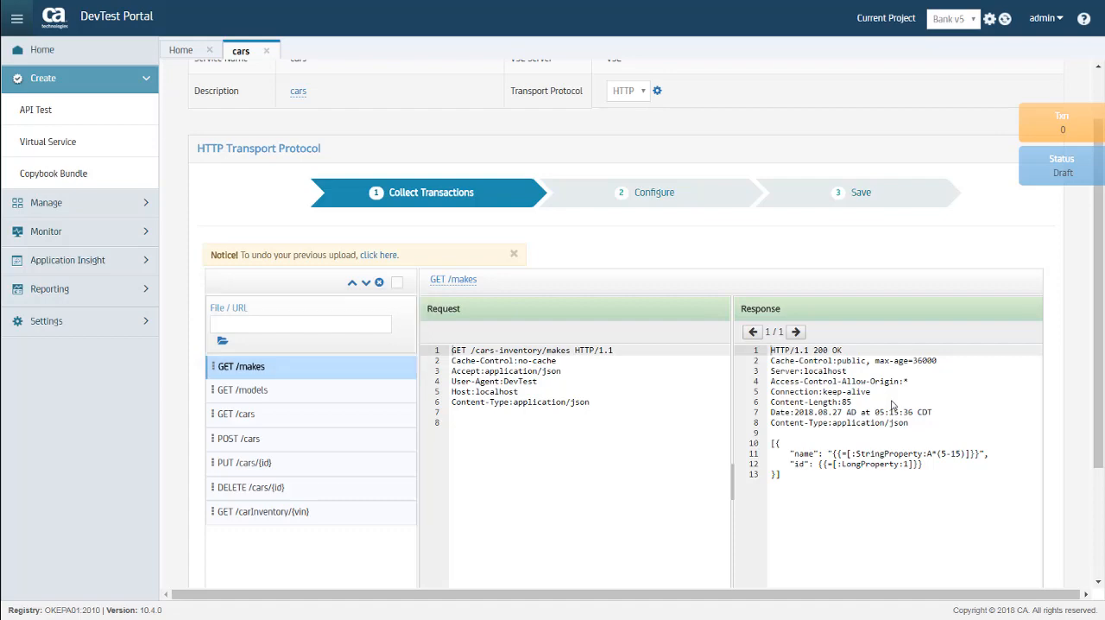
{"action": "scroll", "coordinate": [894, 404], "scroll_direction": "down", "scroll_amount": 2}
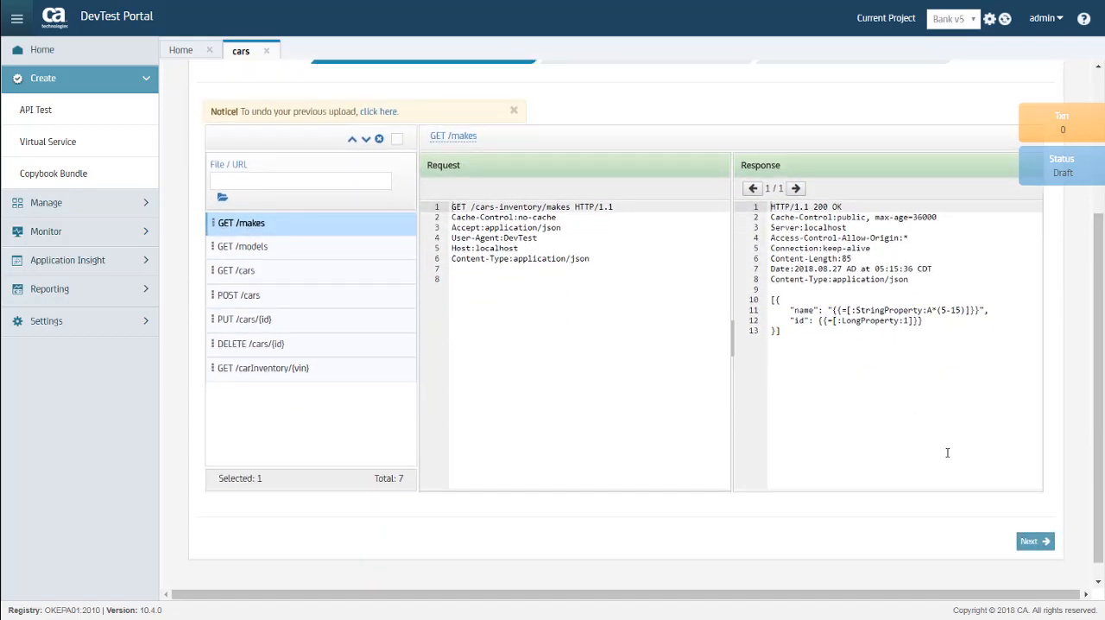
{"action": "left_click", "coordinate": [1028, 542]}
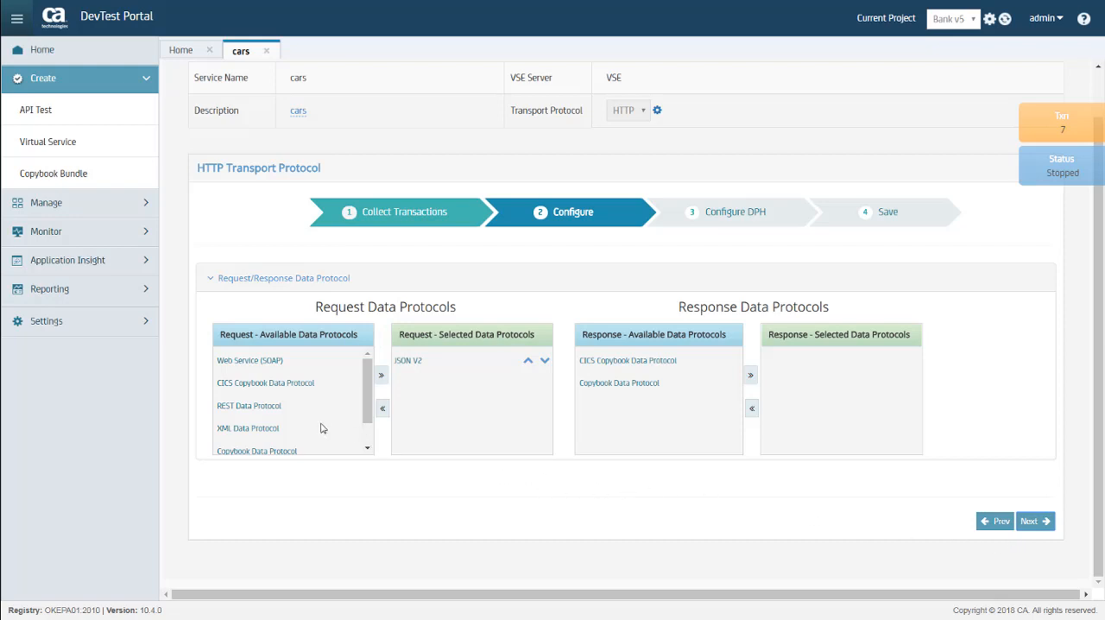
Add REST Data Protocol to the selected request data protocols and proceed to the data protocol handler configuration.
{"action": "left_click", "coordinate": [275, 411]}
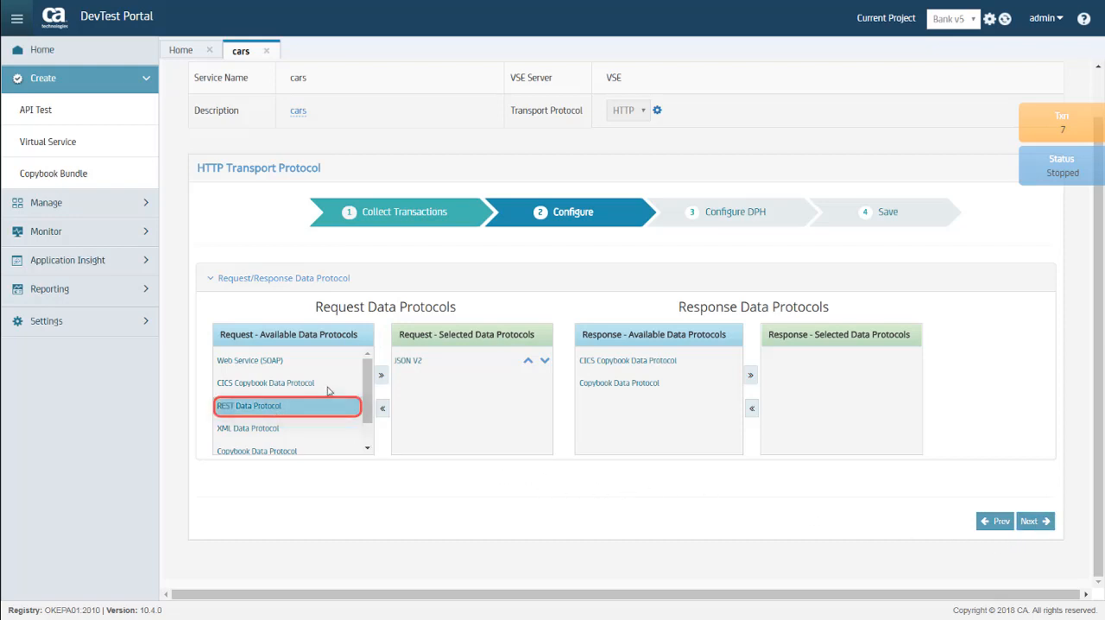
{"action": "left_click", "coordinate": [380, 377]}
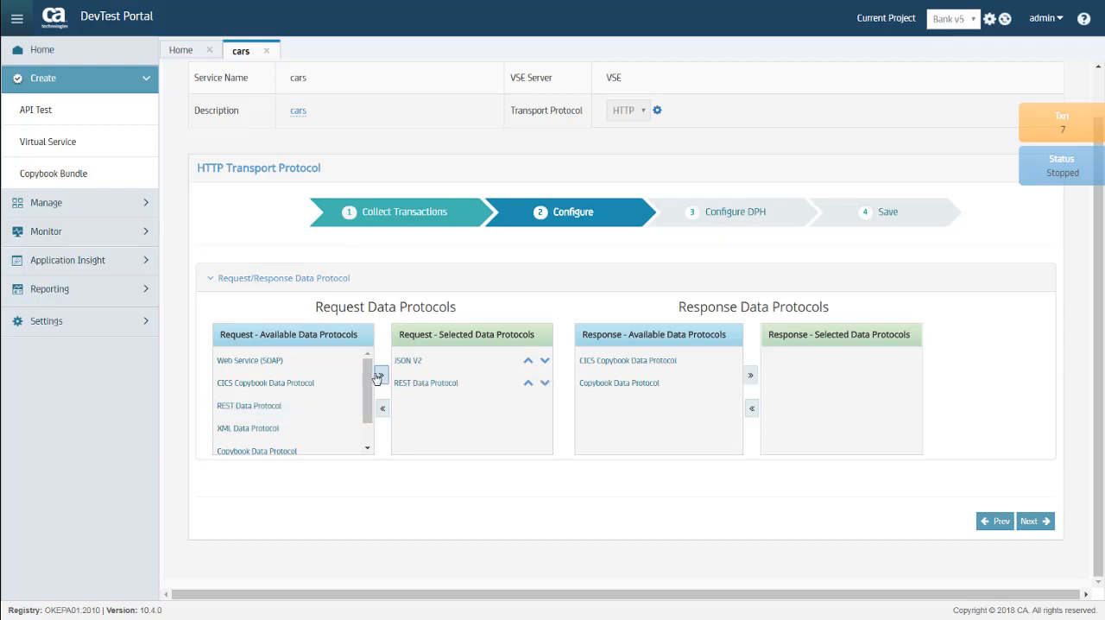
{"action": "left_click", "coordinate": [1034, 523]}
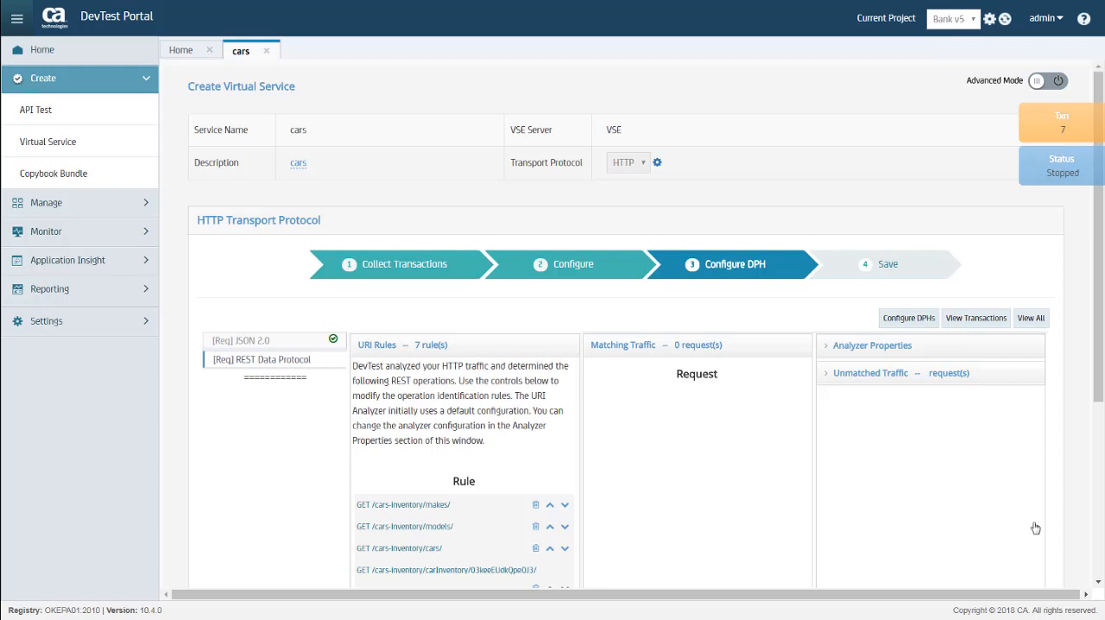
Save the REST Data Protocol's URI rules as generated and proceed to the final save stage.
{"action": "scroll", "coordinate": [1035, 528], "scroll_direction": "down", "scroll_amount": 5}
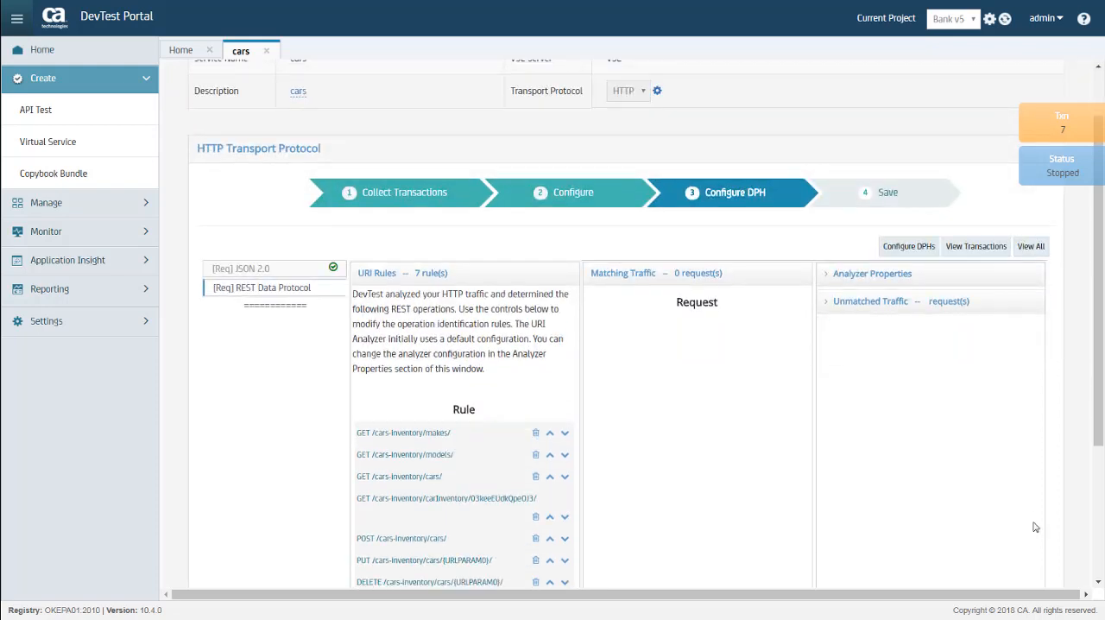
{"action": "scroll", "coordinate": [1034, 528], "scroll_direction": "down", "scroll_amount": 1}
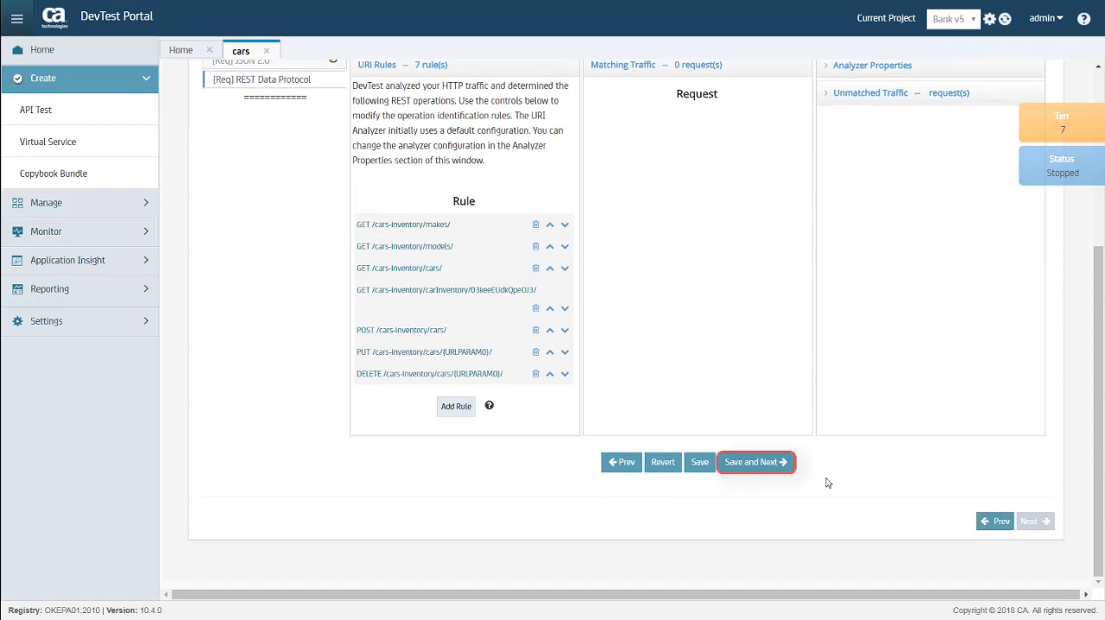
{"action": "left_click", "coordinate": [758, 463]}
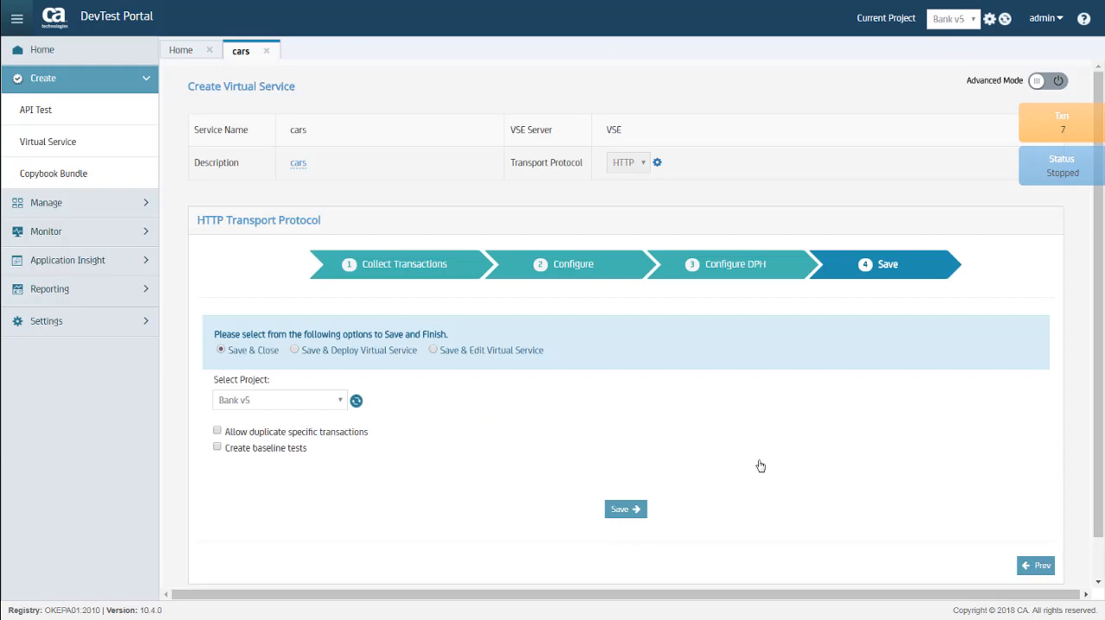
Save and deploy the cars virtual service in project Bank v5, keeping the think time scale at 100%, and dismiss the confirmation.
{"action": "left_click", "coordinate": [296, 351]}
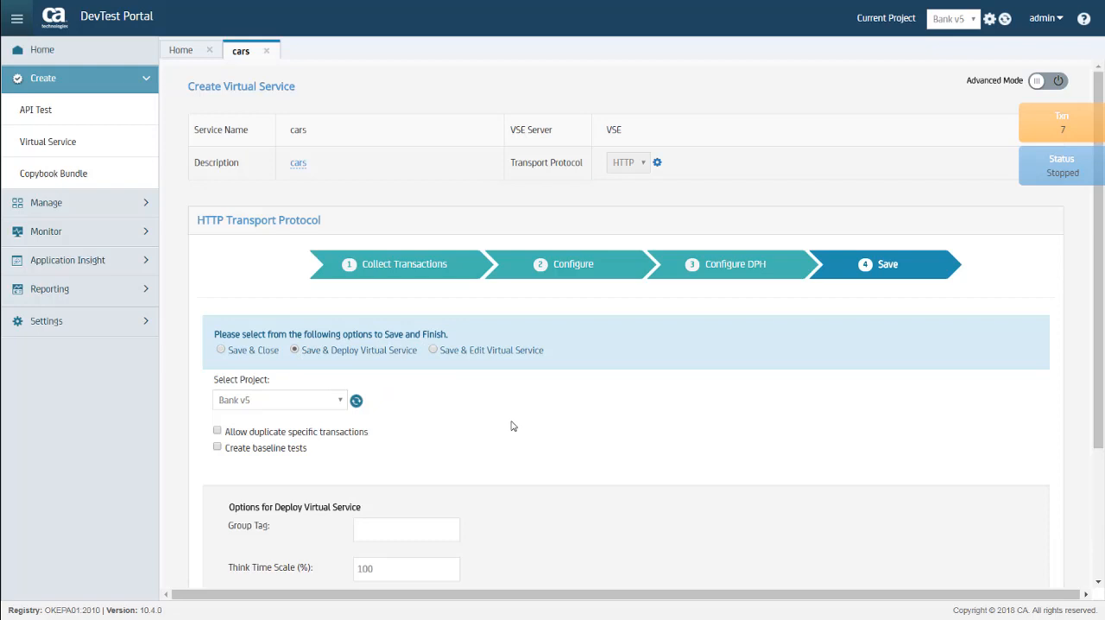
{"action": "scroll", "coordinate": [511, 425], "scroll_direction": "down", "scroll_amount": 2}
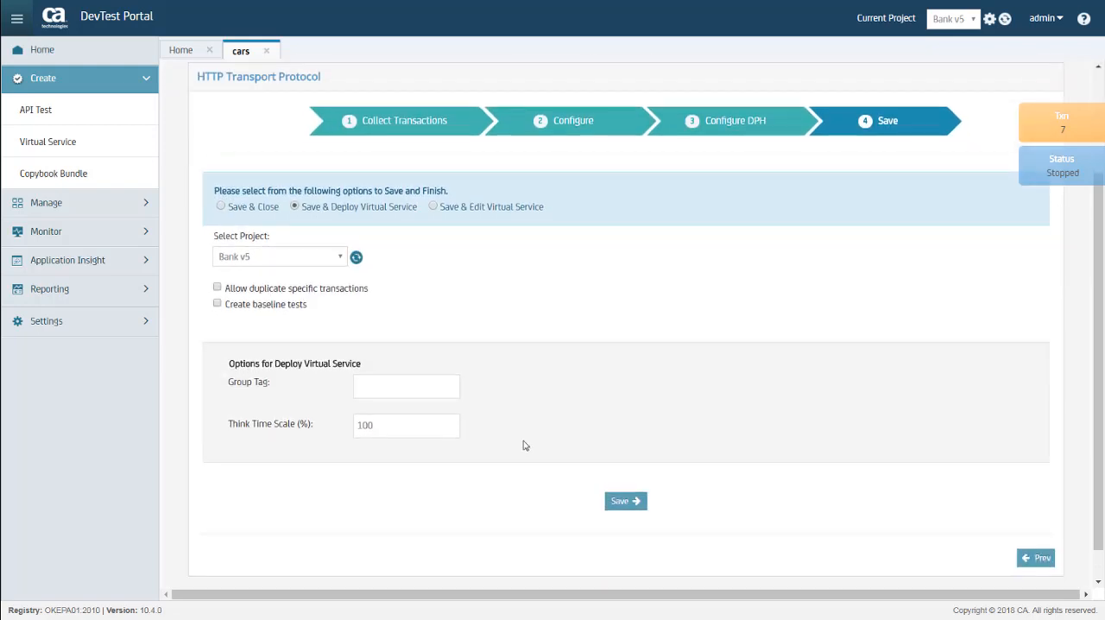
{"action": "left_click", "coordinate": [626, 502]}
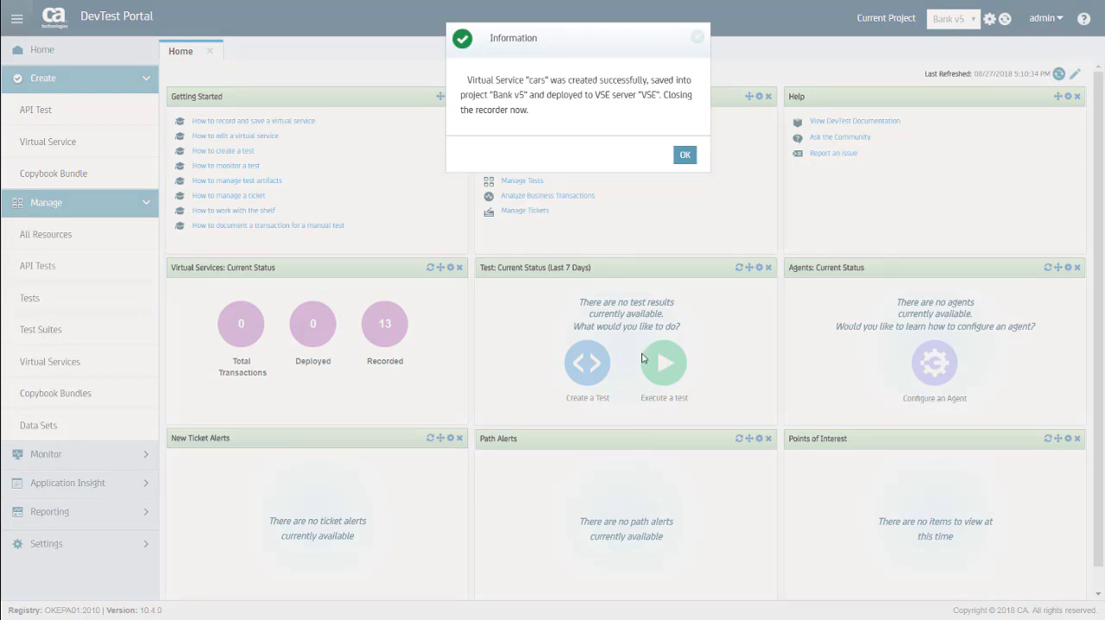
{"action": "left_click", "coordinate": [684, 156]}
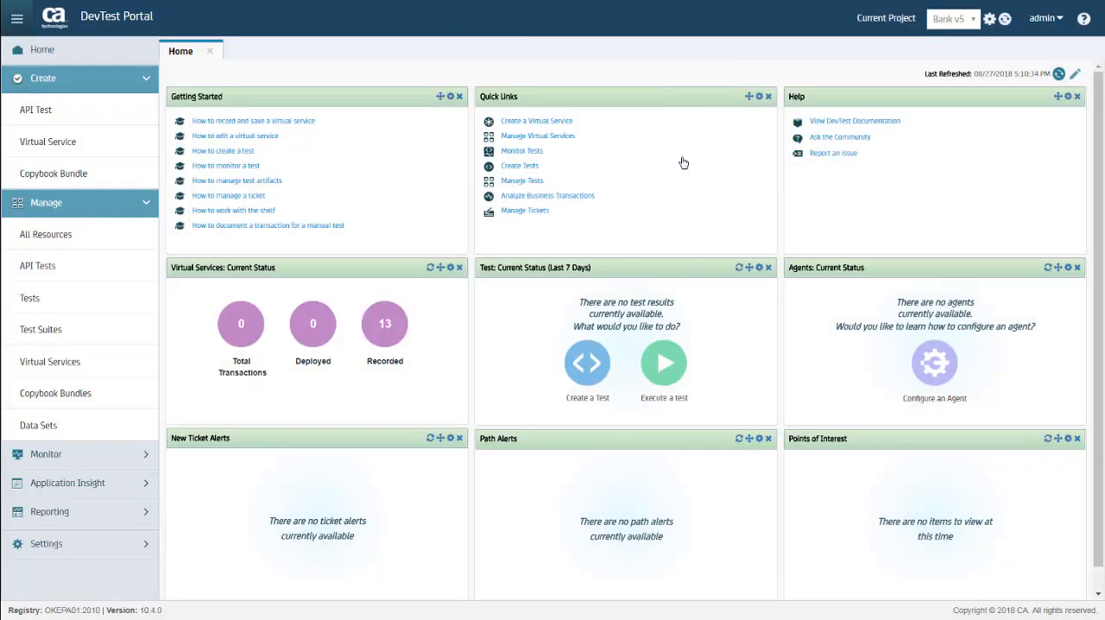